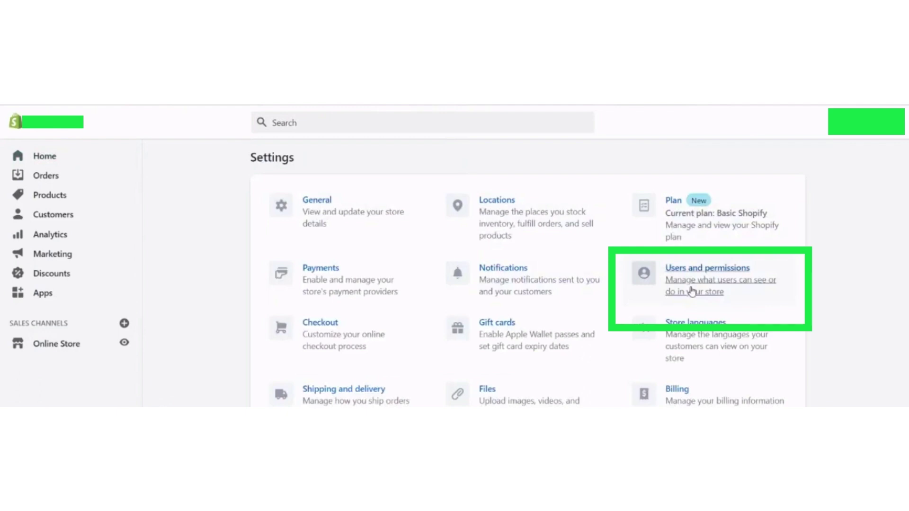
- Go to the Users and permissions settings page showing the Store owner section
click(692, 291)
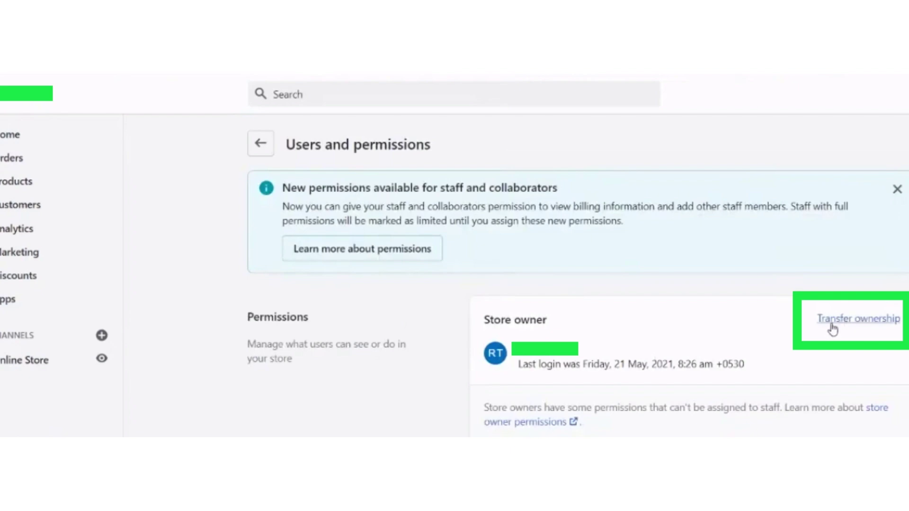
- Bring up the Transfer store ownership form with empty email, name and password fields
click(833, 322)
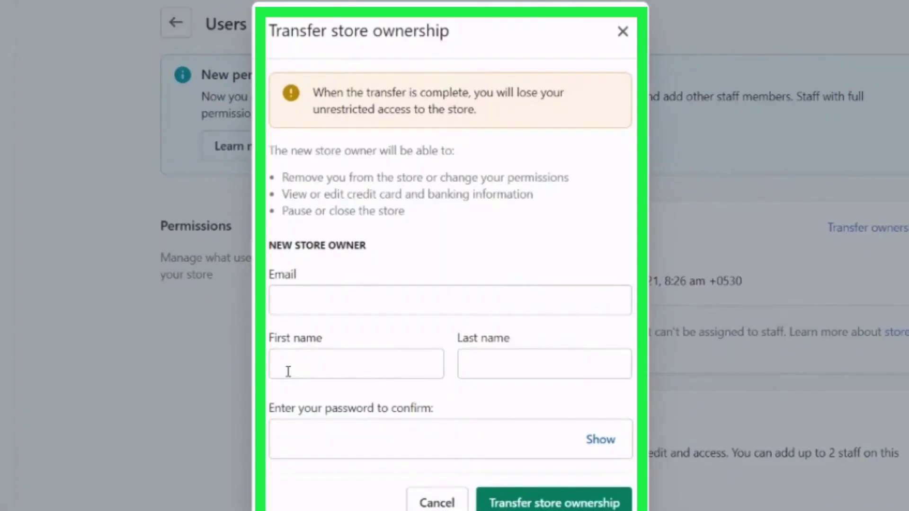